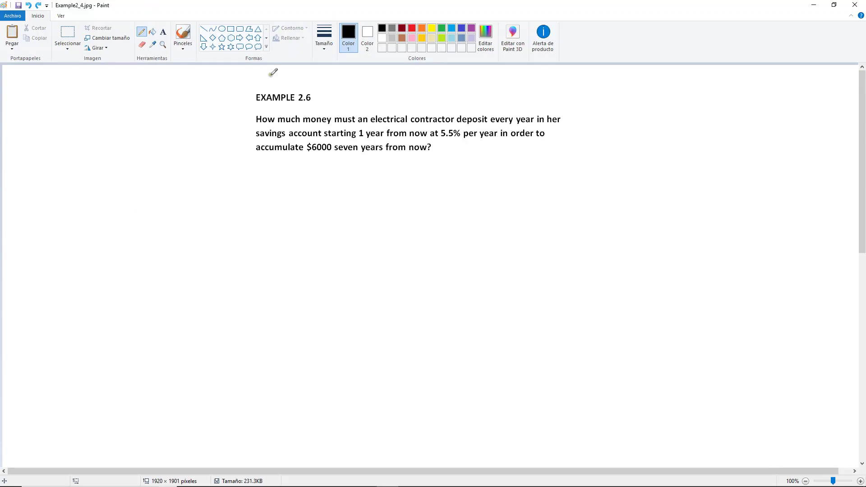
# Underline "How much money" and "deposit every year" in the question with straight lines.
pyautogui.click(204, 29)
pyautogui.moveTo(253, 126); pyautogui.dragTo(331, 126)
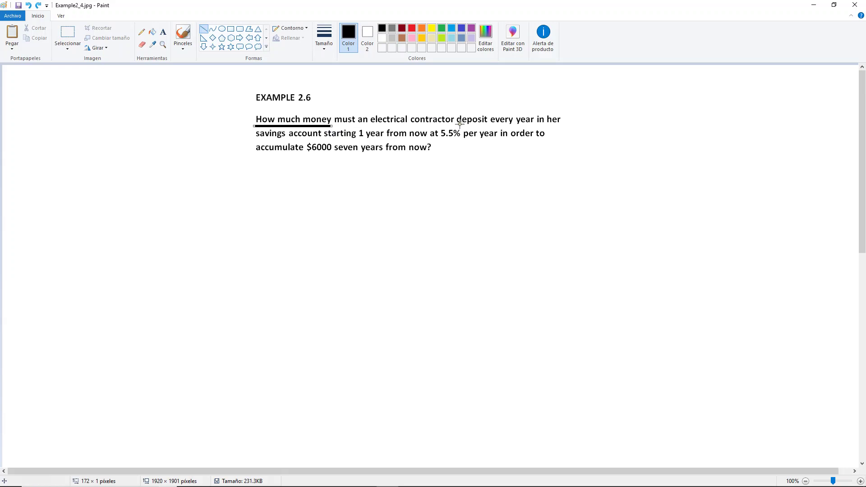
pyautogui.moveTo(456, 124); pyautogui.dragTo(531, 125)
# Handwrite "A = ?" below the question with the Pencil.
pyautogui.click(141, 32)
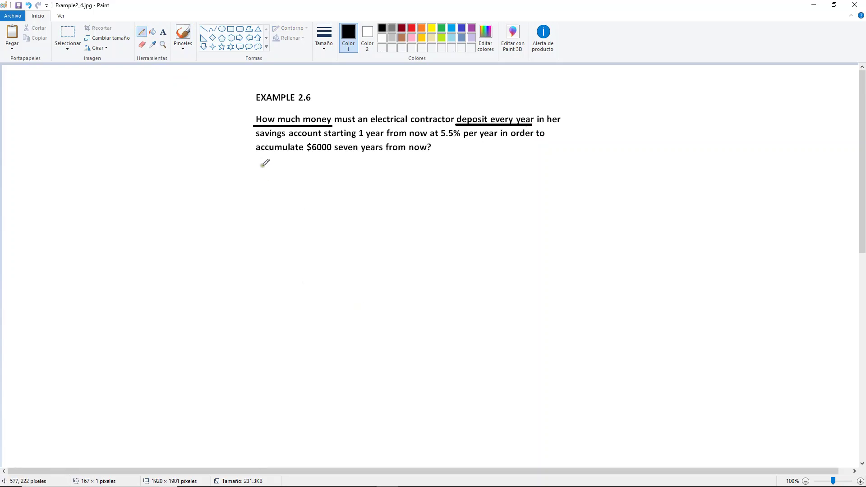
pyautogui.moveTo(263, 164)
pyautogui.mouseDown()
pyautogui.moveTo(269, 180)
pyautogui.moveTo(281, 167)
pyautogui.mouseUp()
pyautogui.moveTo(273, 171)
pyautogui.mouseDown()
pyautogui.moveTo(313, 180)
pyautogui.moveTo(319, 170)
pyautogui.moveTo(333, 179)
pyautogui.moveTo(342, 173)
pyautogui.mouseUp()
pyautogui.click(288, 179)
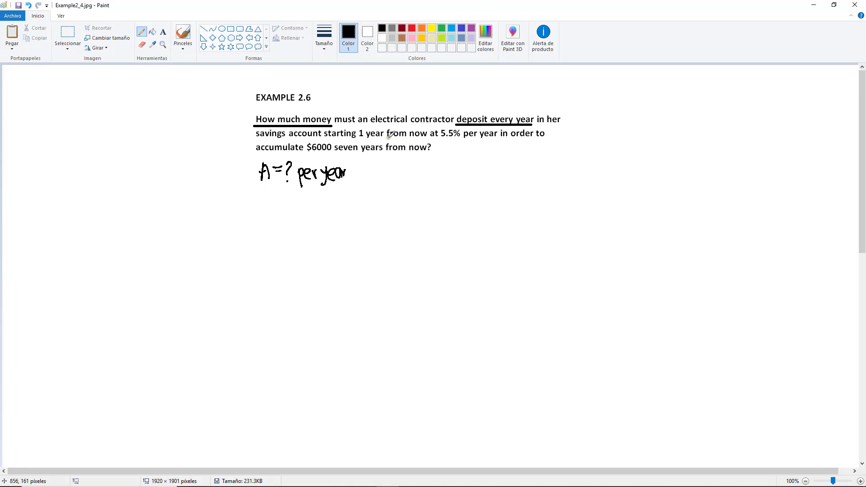
# Handwrite the interest rate given "i = 5.5% per year" under A = ?
pyautogui.moveTo(259, 197)
pyautogui.mouseDown()
pyautogui.moveTo(259, 207)
pyautogui.moveTo(305, 198)
pyautogui.moveTo(322, 213)
pyautogui.moveTo(321, 202)
pyautogui.moveTo(345, 205)
pyautogui.mouseUp()
pyautogui.click(259, 192)
pyautogui.click(290, 202)
pyautogui.moveTo(353, 198)
pyautogui.mouseDown()
pyautogui.moveTo(343, 215)
pyautogui.moveTo(366, 196)
pyautogui.mouseUp()
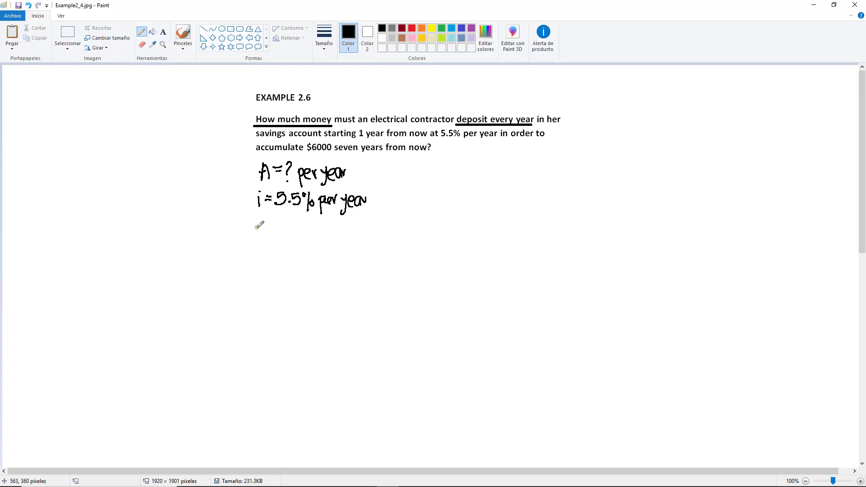
# Write the givens "F = $6000" and "n = 7 years" below the interest rate.
pyautogui.moveTo(258, 222)
pyautogui.mouseDown()
pyautogui.moveTo(258, 240)
pyautogui.moveTo(263, 221)
pyautogui.mouseUp()
pyautogui.moveTo(254, 229); pyautogui.dragTo(273, 227)
pyautogui.moveTo(266, 231)
pyautogui.mouseDown()
pyautogui.moveTo(279, 239)
pyautogui.moveTo(288, 231)
pyautogui.mouseUp()
pyautogui.moveTo(301, 224); pyautogui.dragTo(314, 225)
pyautogui.moveTo(251, 256)
pyautogui.mouseDown()
pyautogui.moveTo(250, 268)
pyautogui.moveTo(269, 256)
pyautogui.mouseUp()
pyautogui.moveTo(262, 262); pyautogui.dragTo(281, 255)
pyautogui.moveTo(282, 255)
pyautogui.mouseDown()
pyautogui.moveTo(279, 266)
pyautogui.moveTo(293, 262)
pyautogui.moveTo(289, 273)
pyautogui.moveTo(316, 259)
pyautogui.mouseUp()
pyautogui.moveTo(322, 257); pyautogui.dragTo(317, 267)
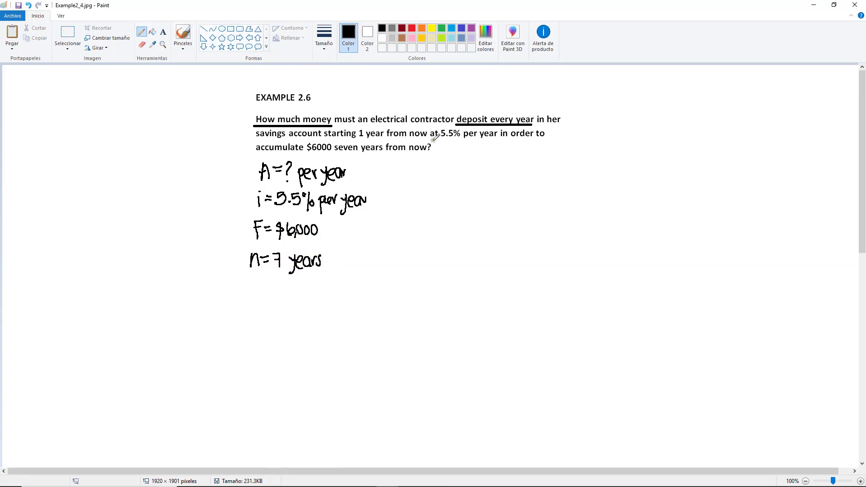
# Draw a horizontal timeline right of the givens with year ticks labelled 0 through 7.
pyautogui.click(203, 28)
pyautogui.moveTo(443, 239)
pyautogui.mouseDown()
pyautogui.moveTo(762, 237)
pyautogui.moveTo(699, 238)
pyautogui.mouseUp()
pyautogui.click(141, 32)
pyautogui.moveTo(441, 234)
pyautogui.mouseDown()
pyautogui.moveTo(441, 246)
pyautogui.moveTo(536, 235)
pyautogui.moveTo(537, 246)
pyautogui.moveTo(662, 246)
pyautogui.mouseUp()
pyautogui.moveTo(437, 251)
pyautogui.mouseDown()
pyautogui.moveTo(466, 261)
pyautogui.moveTo(530, 254)
pyautogui.moveTo(525, 257)
pyautogui.mouseUp()
pyautogui.moveTo(558, 249)
pyautogui.mouseDown()
pyautogui.moveTo(563, 258)
pyautogui.moveTo(592, 257)
pyautogui.mouseUp()
pyautogui.moveTo(626, 247)
pyautogui.mouseDown()
pyautogui.moveTo(622, 254)
pyautogui.moveTo(673, 245)
pyautogui.moveTo(669, 256)
pyautogui.mouseUp()
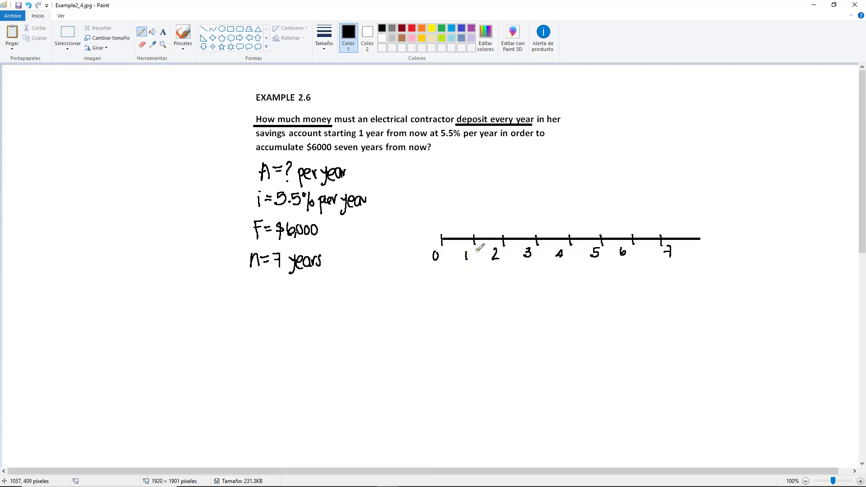
# Draw downward deposit arrows at years 1–7 and label them "A=?/yr".
pyautogui.moveTo(474, 239); pyautogui.dragTo(473, 276)
pyautogui.moveTo(469, 270); pyautogui.dragTo(475, 269)
pyautogui.moveTo(502, 240)
pyautogui.mouseDown()
pyautogui.moveTo(502, 273)
pyautogui.moveTo(505, 266)
pyautogui.mouseUp()
pyautogui.moveTo(536, 240)
pyautogui.mouseDown()
pyautogui.moveTo(536, 273)
pyautogui.moveTo(538, 266)
pyautogui.mouseUp()
pyautogui.moveTo(570, 239)
pyautogui.mouseDown()
pyautogui.moveTo(569, 274)
pyautogui.moveTo(572, 265)
pyautogui.mouseUp()
pyautogui.moveTo(602, 240)
pyautogui.mouseDown()
pyautogui.moveTo(600, 272)
pyautogui.moveTo(604, 263)
pyautogui.moveTo(631, 273)
pyautogui.mouseUp()
pyautogui.moveTo(628, 265); pyautogui.dragTo(659, 273)
pyautogui.moveTo(656, 265); pyautogui.dragTo(662, 264)
pyautogui.moveTo(515, 301); pyautogui.dragTo(534, 295)
pyautogui.moveTo(536, 289)
pyautogui.mouseDown()
pyautogui.moveTo(564, 302)
pyautogui.moveTo(558, 312)
pyautogui.mouseUp()
pyautogui.click(540, 301)
pyautogui.moveTo(577, 298); pyautogui.dragTo(582, 298)
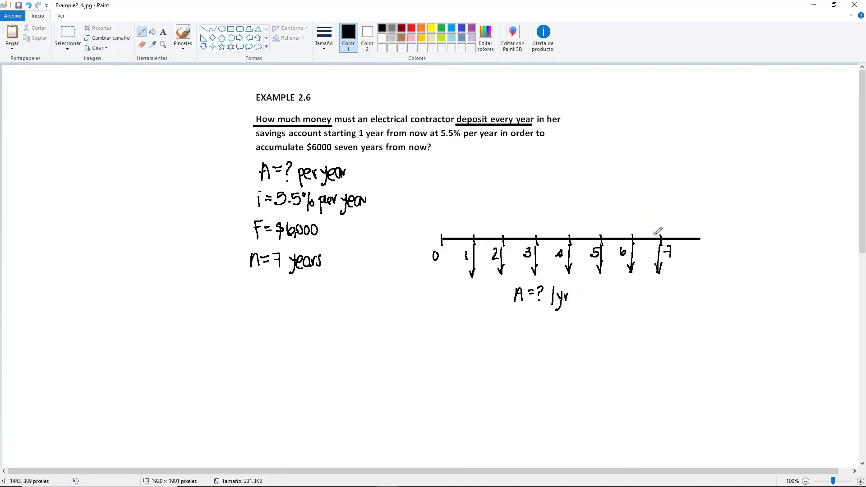
# Draw an upward arrow at year 7 labelled "F= $6,000".
pyautogui.moveTo(660, 195)
pyautogui.mouseDown()
pyautogui.moveTo(657, 233)
pyautogui.moveTo(664, 203)
pyautogui.mouseUp()
pyautogui.moveTo(659, 166)
pyautogui.mouseDown()
pyautogui.moveTo(659, 180)
pyautogui.moveTo(666, 166)
pyautogui.mouseUp()
pyautogui.moveTo(659, 174); pyautogui.dragTo(674, 171)
pyautogui.moveTo(667, 176); pyautogui.dragTo(679, 181)
pyautogui.moveTo(682, 166)
pyautogui.mouseDown()
pyautogui.moveTo(682, 183)
pyautogui.moveTo(701, 173)
pyautogui.mouseUp()
pyautogui.moveTo(708, 172); pyautogui.dragTo(713, 173)
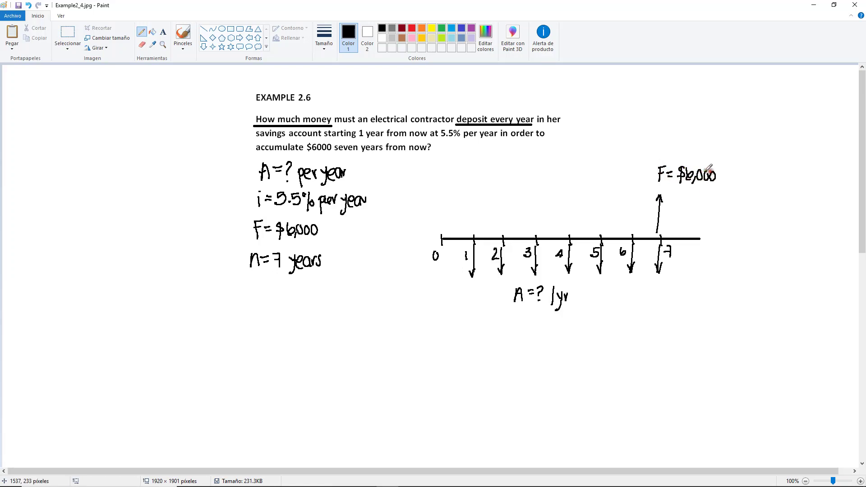
# Write "i=5.5%" above the timeline.
pyautogui.moveTo(485, 171)
pyautogui.mouseDown()
pyautogui.moveTo(485, 184)
pyautogui.moveTo(504, 180)
pyautogui.mouseUp()
pyautogui.moveTo(501, 172)
pyautogui.mouseDown()
pyautogui.moveTo(515, 182)
pyautogui.moveTo(525, 172)
pyautogui.moveTo(527, 185)
pyautogui.mouseUp()
pyautogui.click(511, 180)
pyautogui.moveTo(531, 179); pyautogui.dragTo(584, 178)
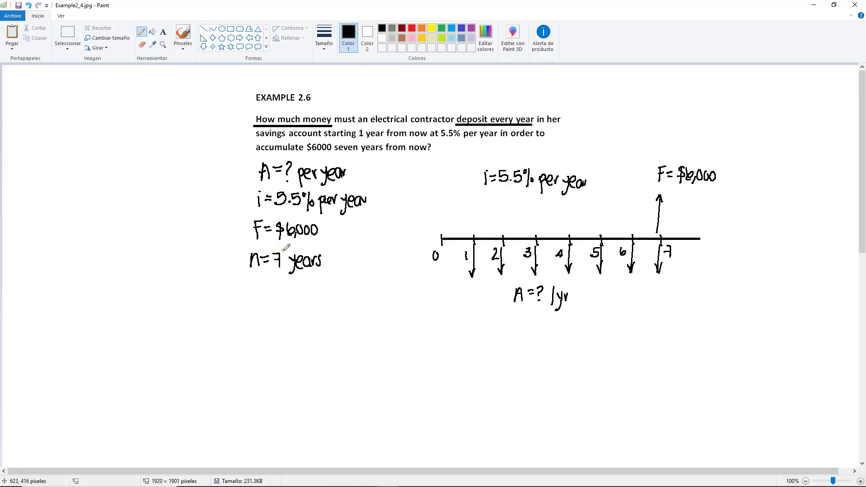
# Bring up EngrEcoChapter2.pdf and highlight the "Find A, given F" heading on the Uniform Series Factors slide.
pyautogui.moveTo(366, 484)
pyautogui.moveTo(410, 479)
pyautogui.click(416, 437)
pyautogui.moveTo(507, 203); pyautogui.dragTo(632, 203)
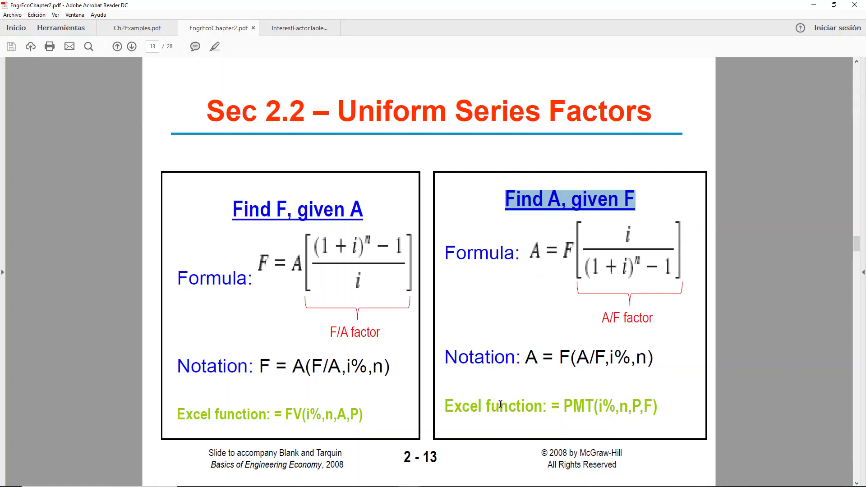
# Switch to InterestFactorTables.pdf, look over the 5% and 6% tables, and return to Table 10 (5%).
pyautogui.click(291, 30)
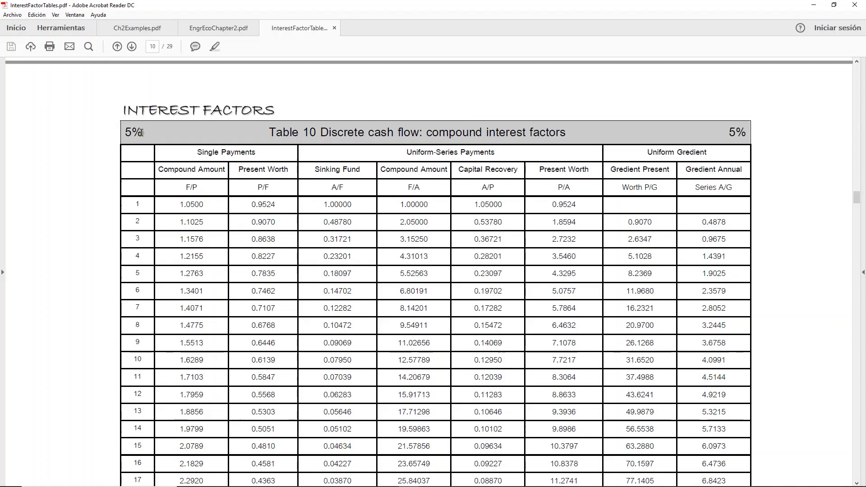
pyautogui.moveTo(140, 133); pyautogui.dragTo(127, 131)
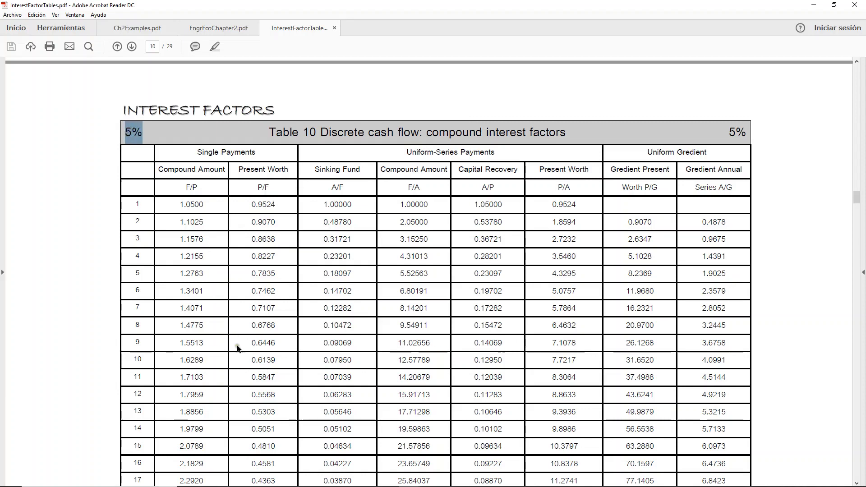
pyautogui.scroll(-13, 263, 380)
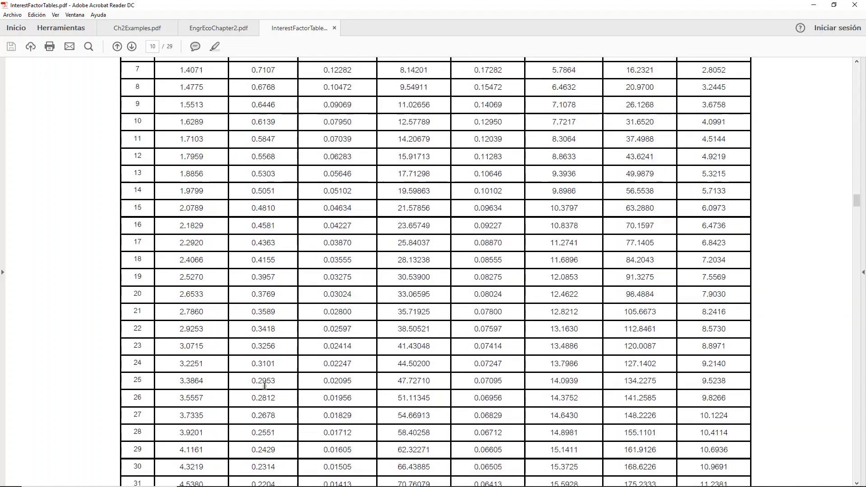
pyautogui.scroll(-10, 265, 385)
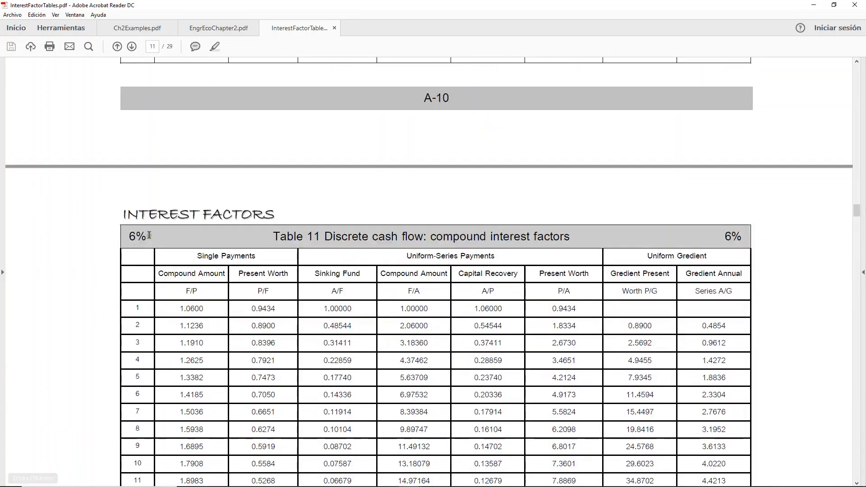
pyautogui.moveTo(149, 235); pyautogui.dragTo(128, 236)
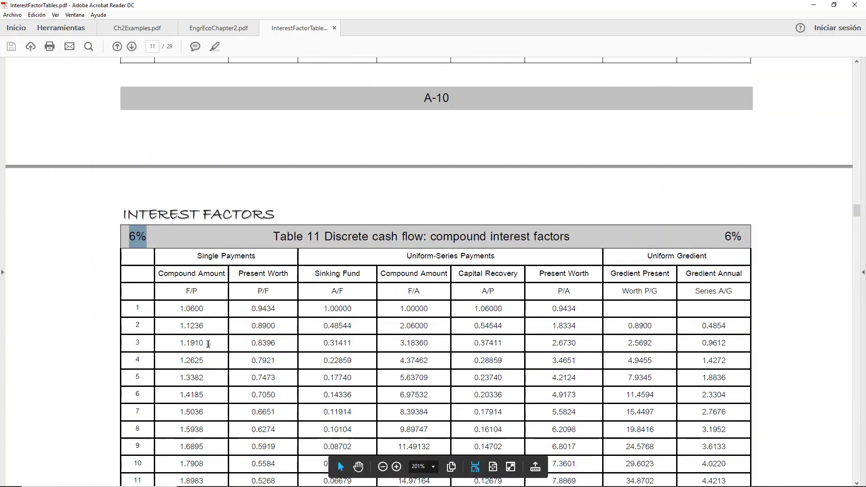
pyautogui.scroll(2, 208, 345)
pyautogui.scroll(10, 209, 346)
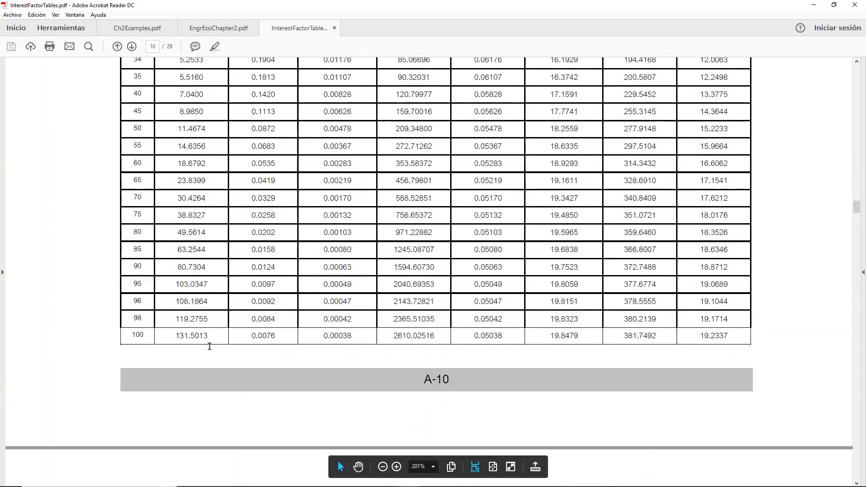
pyautogui.scroll(10, 210, 346)
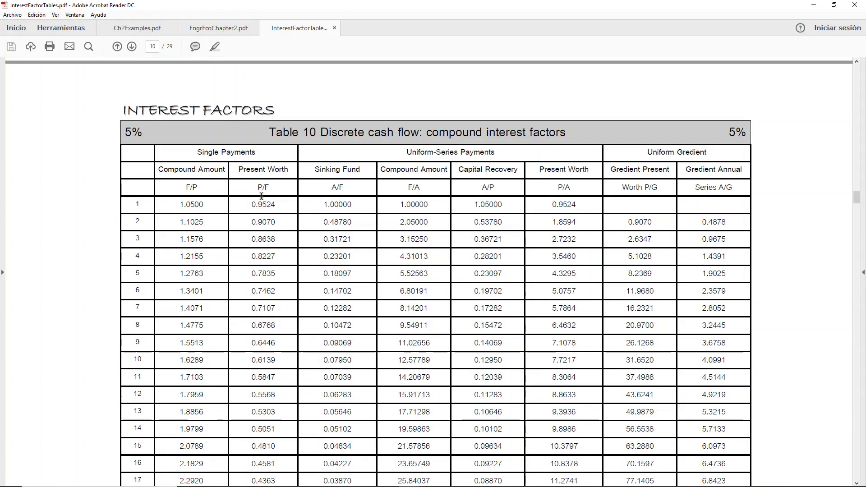
# Select the A/F formula on the chapter 2 slide, then go back to the Example 2.6 page in Paint.
pyautogui.click(215, 28)
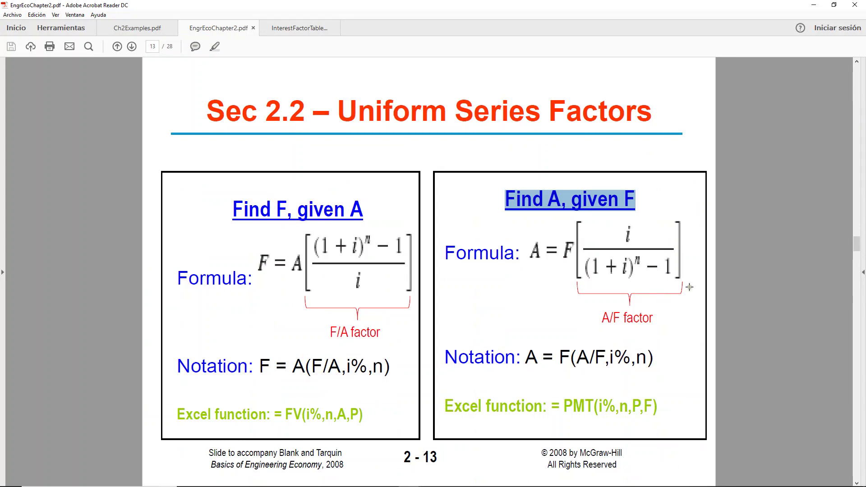
pyautogui.moveTo(688, 287); pyautogui.dragTo(523, 211)
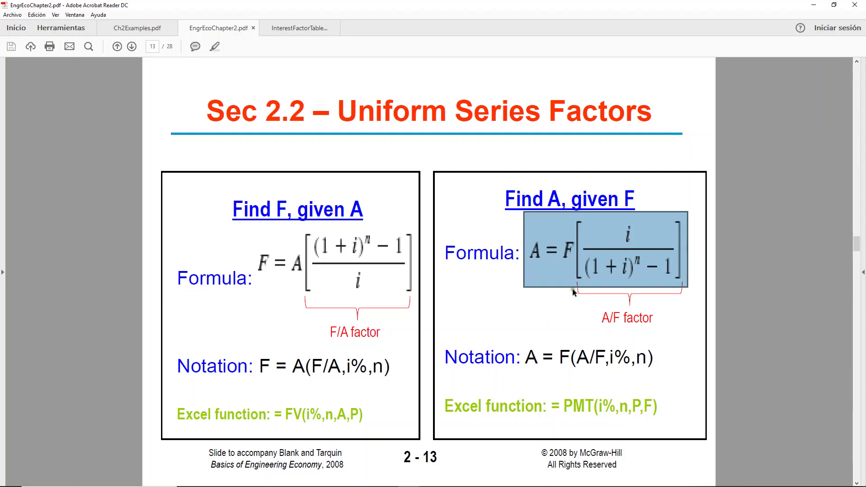
pyautogui.click(388, 478)
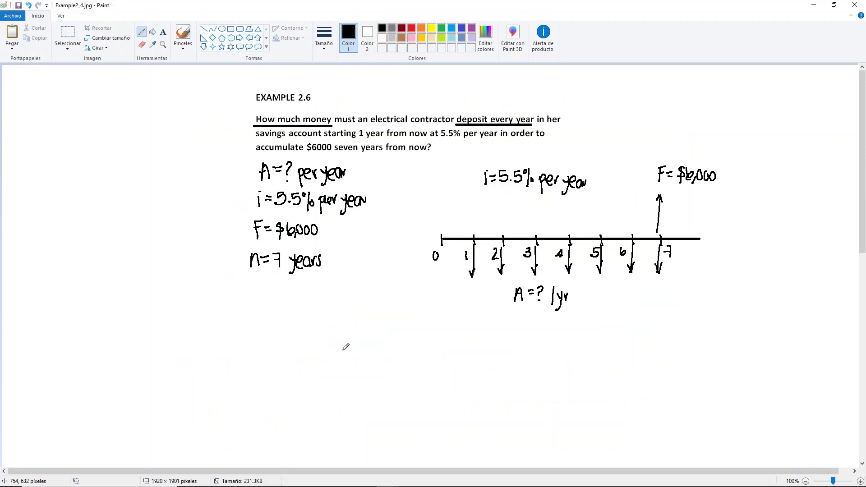
# Handwrite A = F[i/((1+i)^n − 1)] below the givens, with "= 6,000 [" started beneath it.
pyautogui.moveTo(255, 346)
pyautogui.mouseDown()
pyautogui.moveTo(262, 329)
pyautogui.moveTo(268, 346)
pyautogui.mouseUp()
pyautogui.moveTo(257, 339)
pyautogui.mouseDown()
pyautogui.moveTo(278, 335)
pyautogui.moveTo(287, 345)
pyautogui.mouseUp()
pyautogui.moveTo(287, 338)
pyautogui.mouseDown()
pyautogui.moveTo(304, 341)
pyautogui.moveTo(317, 374)
pyautogui.mouseUp()
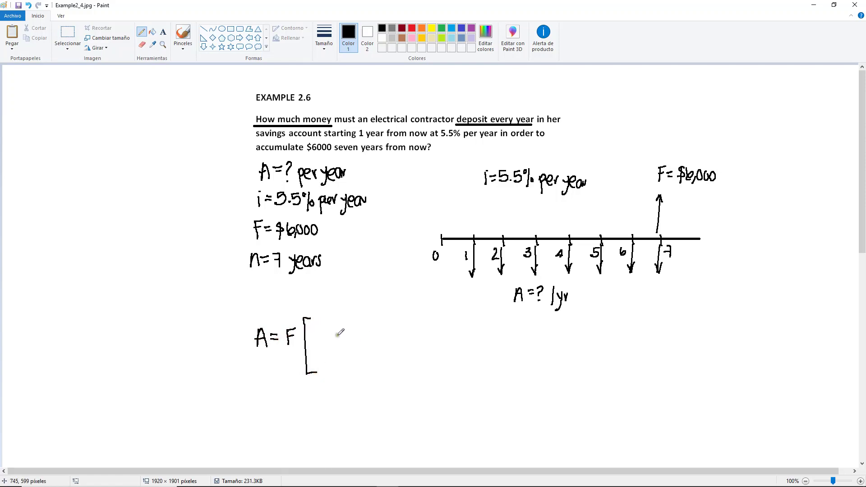
pyautogui.moveTo(344, 320)
pyautogui.mouseDown()
pyautogui.moveTo(341, 336)
pyautogui.moveTo(313, 339)
pyautogui.moveTo(316, 364)
pyautogui.moveTo(337, 357)
pyautogui.mouseUp()
pyautogui.click(344, 315)
pyautogui.moveTo(332, 352)
pyautogui.mouseDown()
pyautogui.moveTo(333, 362)
pyautogui.moveTo(342, 351)
pyautogui.moveTo(349, 369)
pyautogui.moveTo(355, 343)
pyautogui.moveTo(369, 356)
pyautogui.mouseUp()
pyautogui.click(342, 348)
pyautogui.moveTo(374, 349); pyautogui.dragTo(375, 365)
pyautogui.moveTo(381, 322); pyautogui.dragTo(383, 368)
pyautogui.moveTo(259, 400)
pyautogui.mouseDown()
pyautogui.moveTo(287, 417)
pyautogui.moveTo(302, 401)
pyautogui.mouseUp()
pyautogui.moveTo(307, 401); pyautogui.dragTo(322, 441)
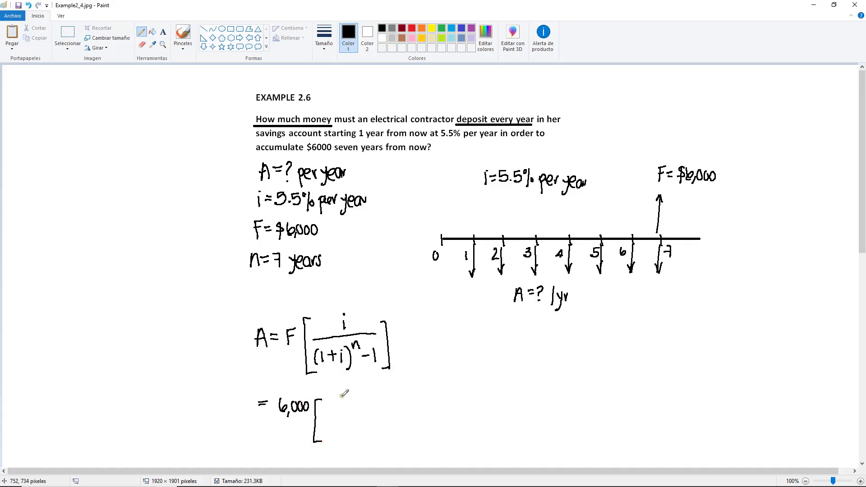
# Write 0.055/((1+0.055)^7 − 1) inside the substitution bracket.
pyautogui.moveTo(345, 397)
pyautogui.mouseDown()
pyautogui.moveTo(386, 412)
pyautogui.moveTo(327, 416)
pyautogui.moveTo(326, 440)
pyautogui.moveTo(342, 431)
pyautogui.mouseUp()
pyautogui.click(354, 407)
pyautogui.moveTo(338, 426)
pyautogui.mouseDown()
pyautogui.moveTo(338, 436)
pyautogui.moveTo(353, 429)
pyautogui.moveTo(380, 440)
pyautogui.moveTo(387, 423)
pyautogui.moveTo(401, 440)
pyautogui.mouseUp()
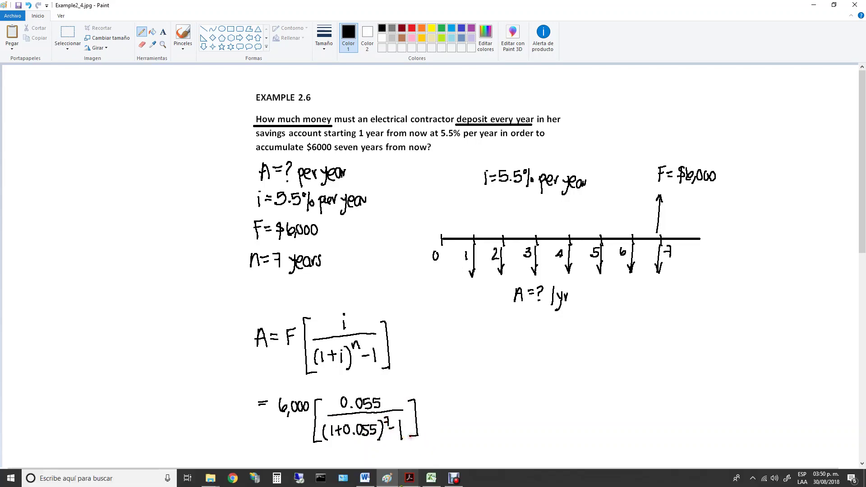
pyautogui.moveTo(410, 478)
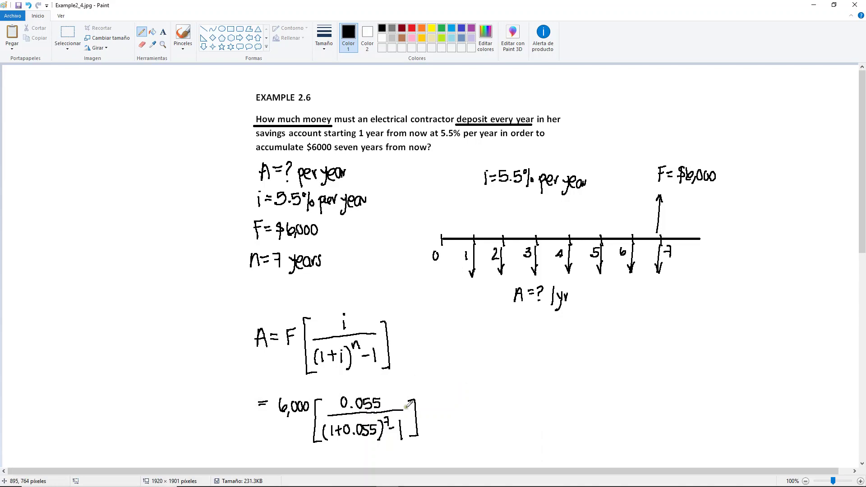
# Add an approximately-equals sign and the simplified form 6,000(0.12096).
pyautogui.moveTo(433, 411); pyautogui.dragTo(439, 410)
pyautogui.moveTo(432, 414)
pyautogui.mouseDown()
pyautogui.moveTo(481, 408)
pyautogui.moveTo(492, 419)
pyautogui.moveTo(496, 404)
pyautogui.moveTo(509, 417)
pyautogui.moveTo(541, 411)
pyautogui.mouseUp()
pyautogui.click(505, 416)
pyautogui.moveTo(547, 396); pyautogui.dragTo(548, 419)
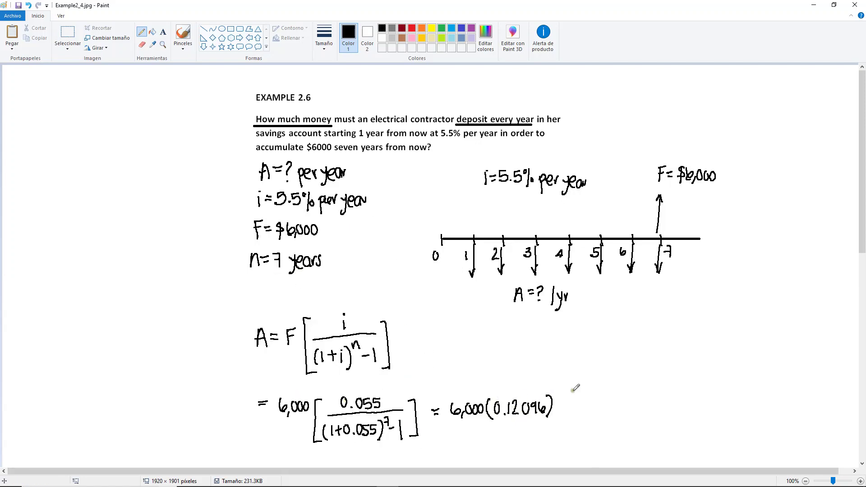
# Write the answer "= $725.76/yr" and draw a yellow box around it.
pyautogui.moveTo(563, 405); pyautogui.dragTo(589, 413)
pyautogui.moveTo(598, 397)
pyautogui.mouseDown()
pyautogui.moveTo(601, 410)
pyautogui.moveTo(643, 396)
pyautogui.moveTo(639, 410)
pyautogui.moveTo(648, 406)
pyautogui.moveTo(657, 417)
pyautogui.moveTo(665, 407)
pyautogui.moveTo(664, 420)
pyautogui.moveTo(677, 402)
pyautogui.mouseUp()
pyautogui.click(631, 405)
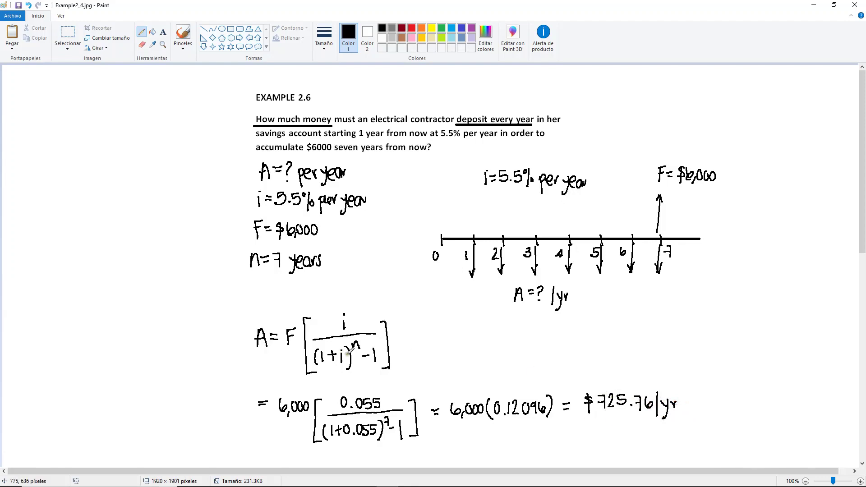
pyautogui.click(432, 28)
pyautogui.moveTo(679, 385)
pyautogui.mouseDown()
pyautogui.moveTo(576, 385)
pyautogui.moveTo(576, 412)
pyautogui.moveTo(686, 406)
pyautogui.moveTo(658, 420)
pyautogui.moveTo(577, 411)
pyautogui.mouseUp()
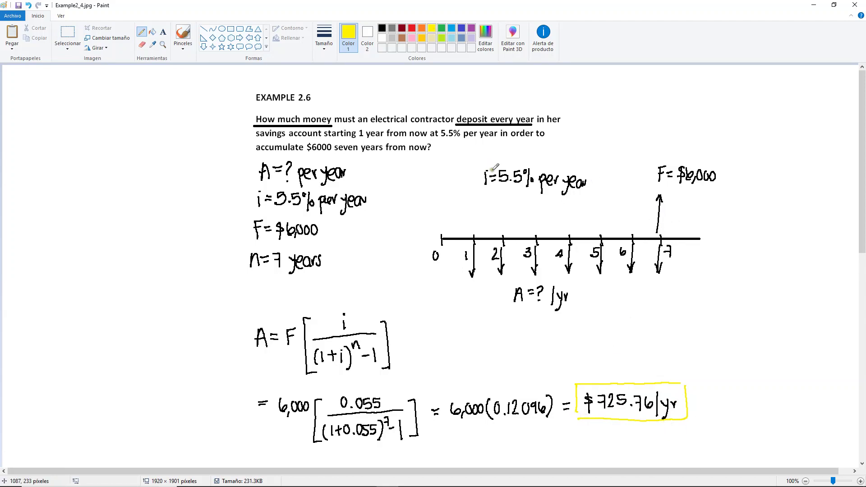